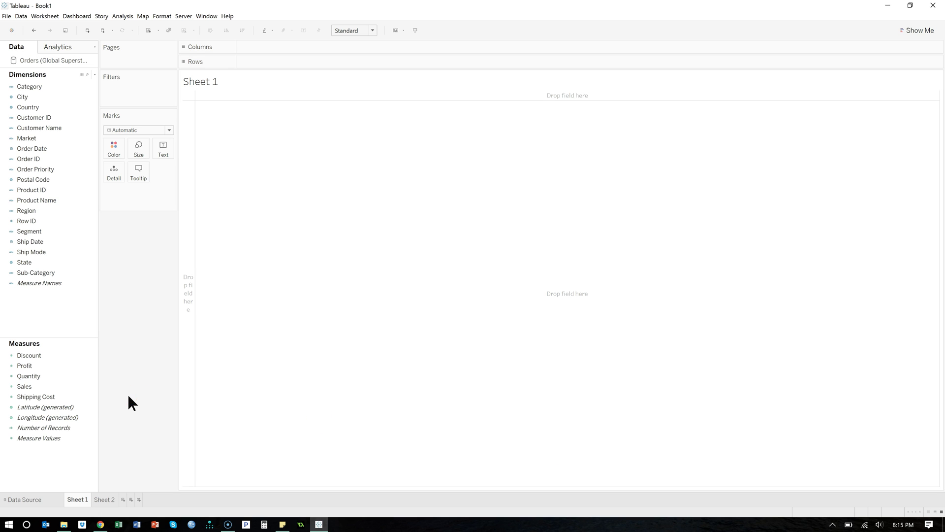
- Select the Sales measure together with the Order Date dimension and bring up Show Me
click(41, 389)
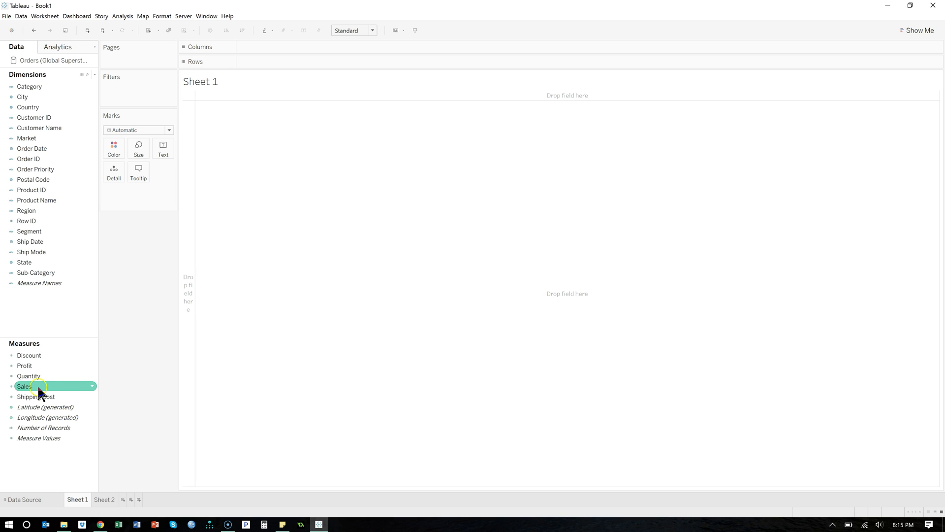
ctrl+click(42, 149)
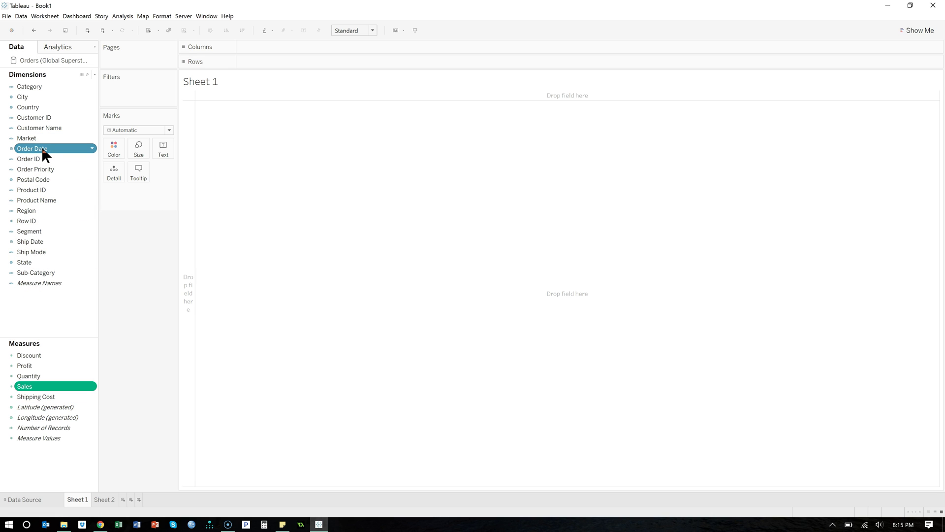
ctrl+click(80, 283)
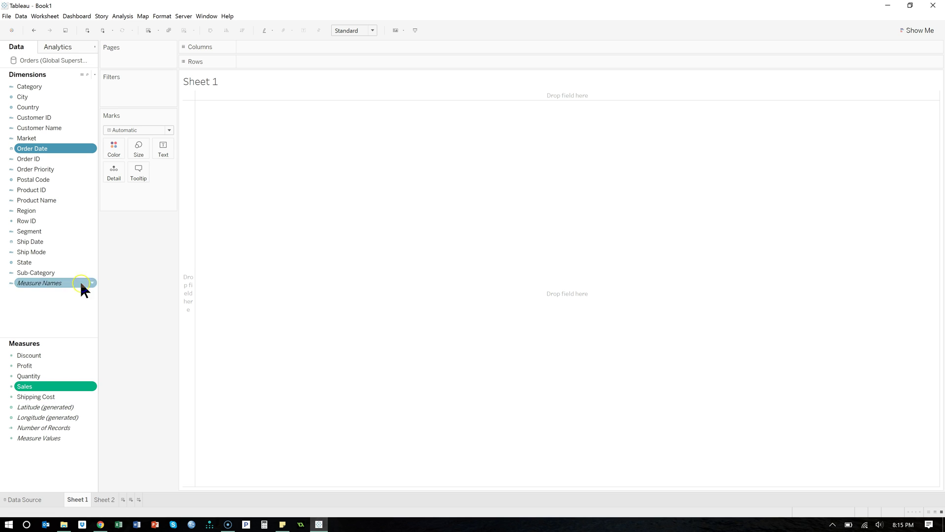
click(915, 27)
- Create a yearly SUM(Sales) line chart from Show Me and switch to the Analytics pane
click(867, 145)
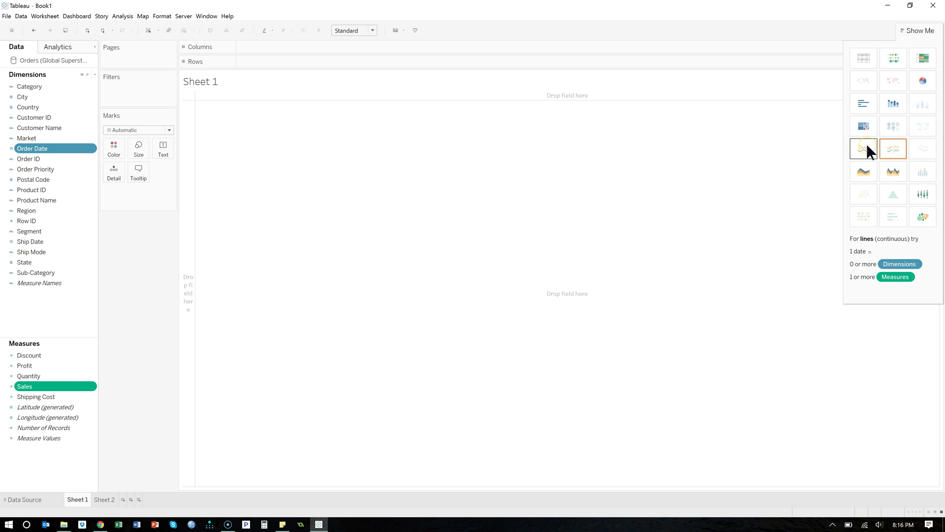
click(916, 31)
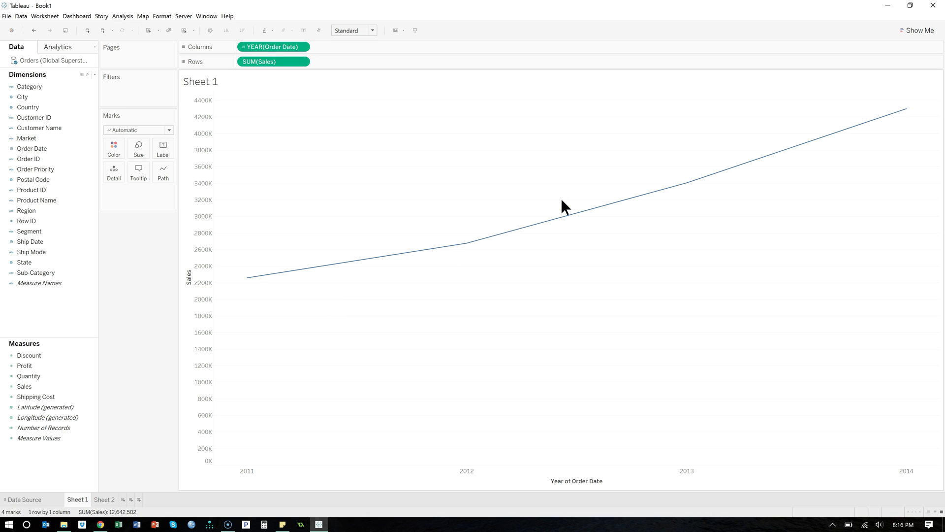
click(65, 48)
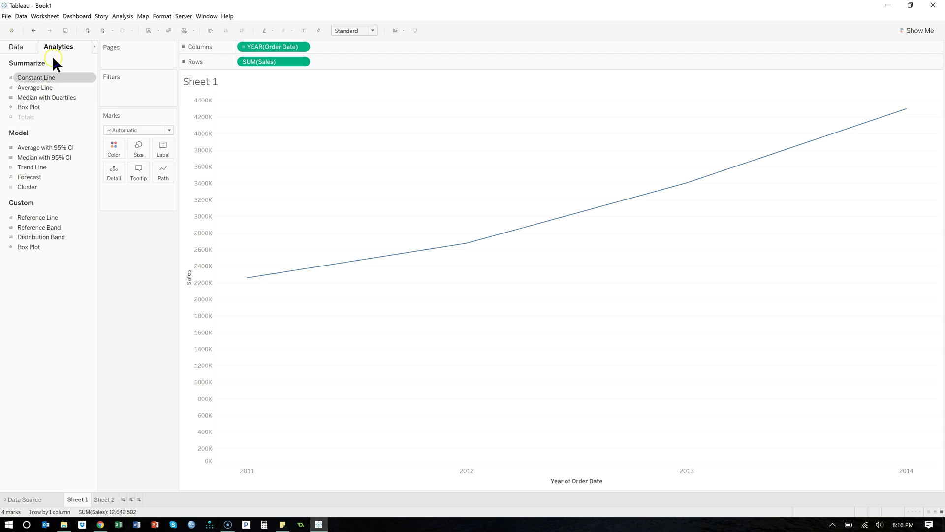
- Add a Forecast to the sales line and drill Order Date from Year through Quarter to Month
double_click(35, 176)
click(243, 47)
click(244, 48)
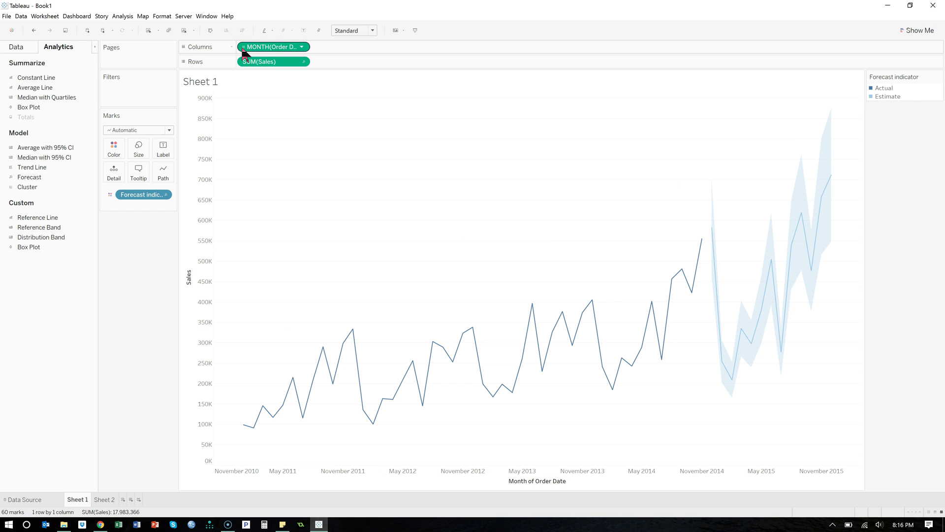
mouse_move(615, 383)
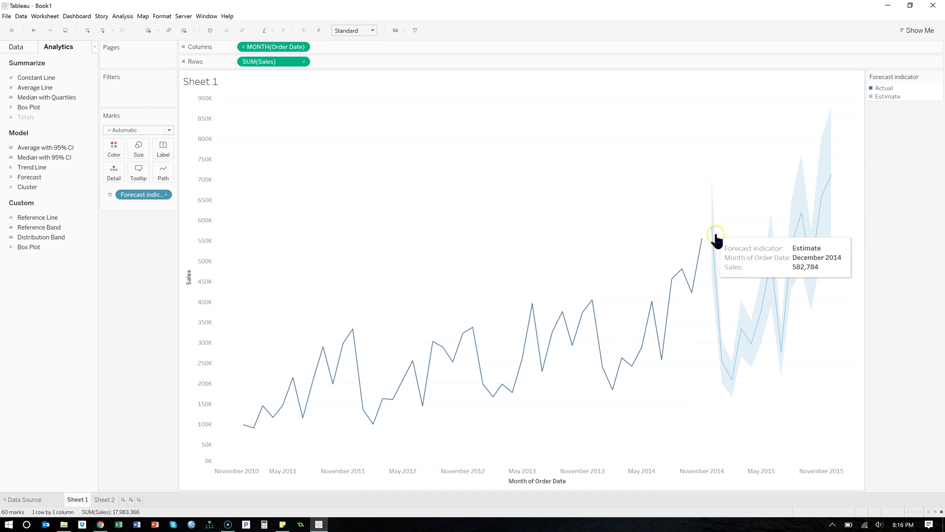
mouse_move(732, 371)
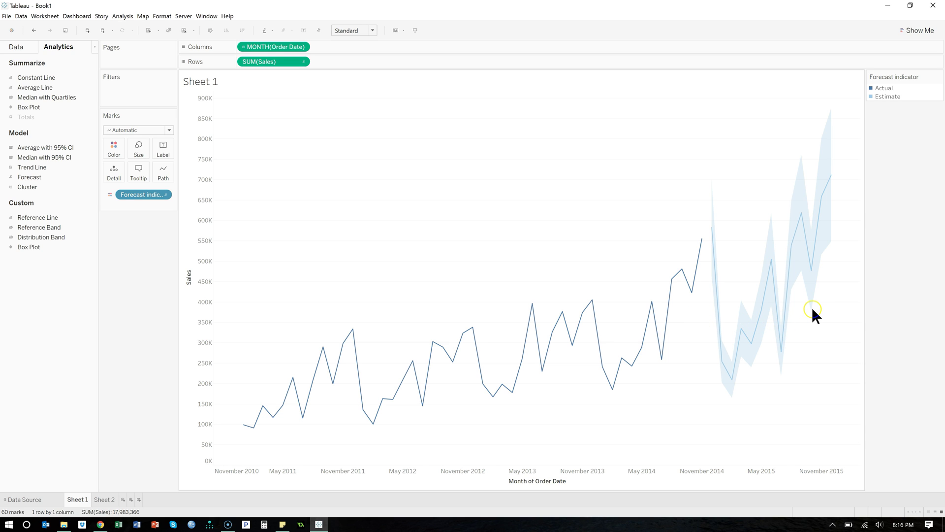
mouse_move(812, 267)
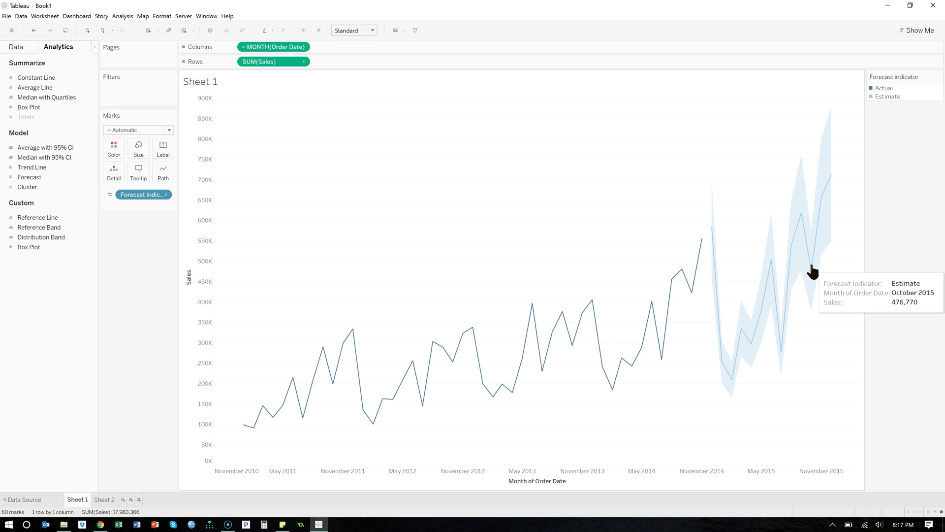
- From the Data pane, put Sales on the Label card to label every point
click(20, 45)
click(39, 387)
drag(42, 394, 163, 151)
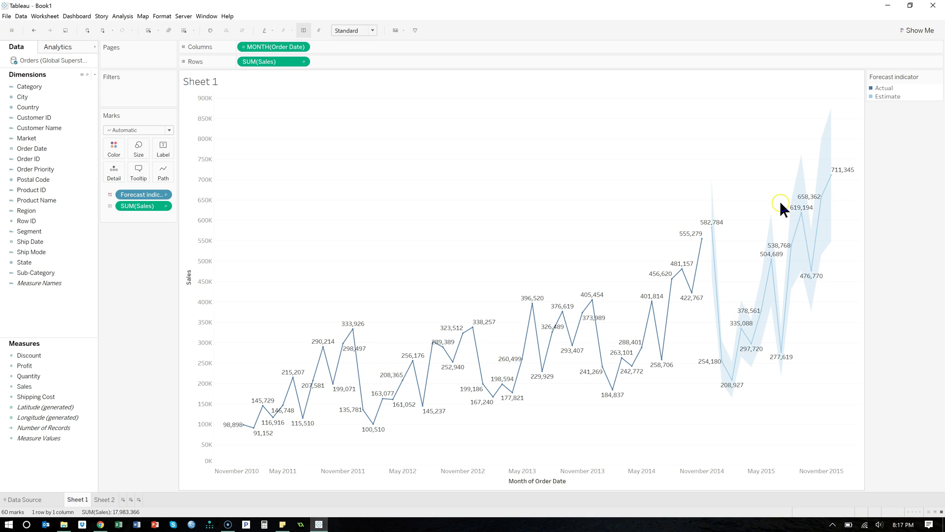
- Inspect and dismiss the December 2015 forecast estimate tooltip
mouse_move(832, 180)
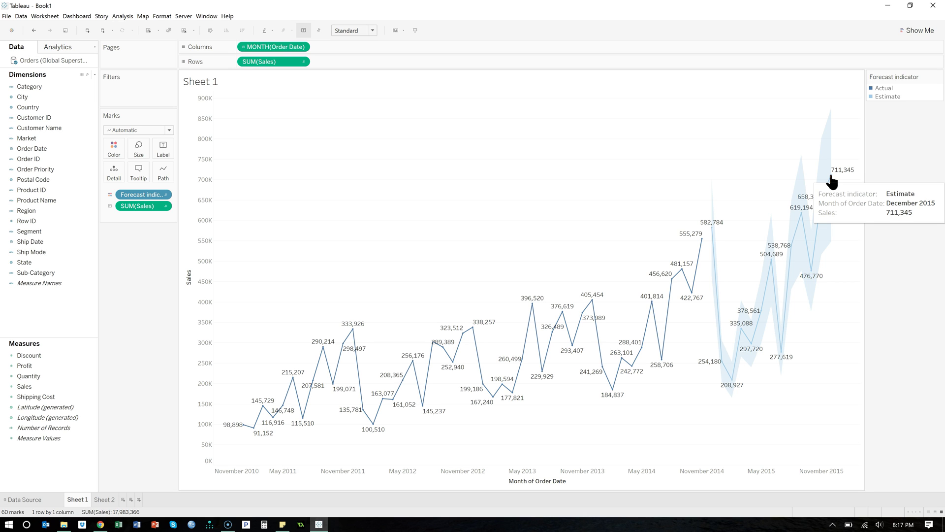
click(845, 261)
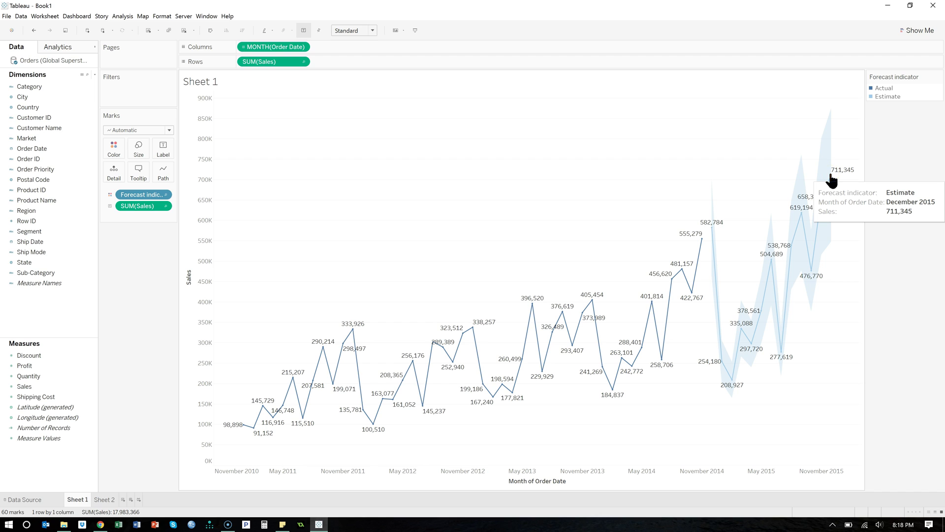
click(835, 142)
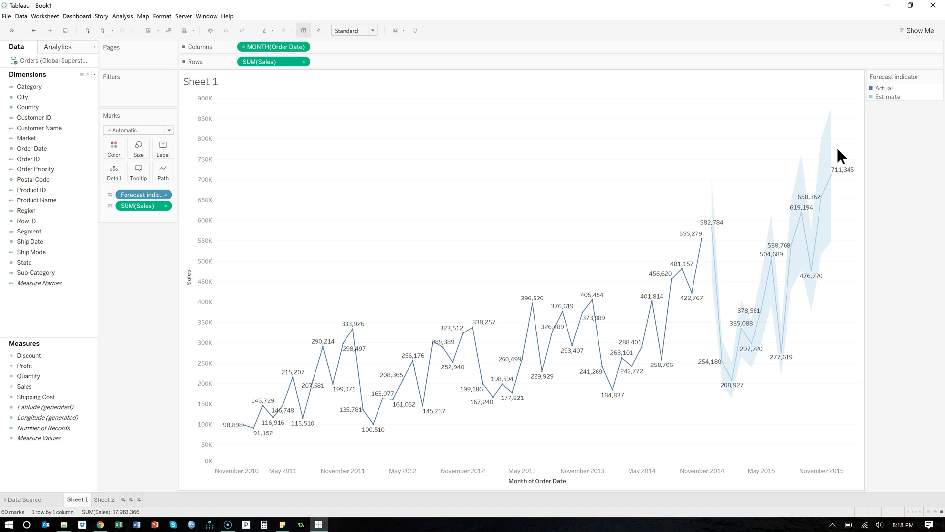
mouse_move(832, 175)
click(842, 246)
- In Forecast Options, set an exact forecast length extended three years to 2020, keeping 95% intervals
right_click(831, 173)
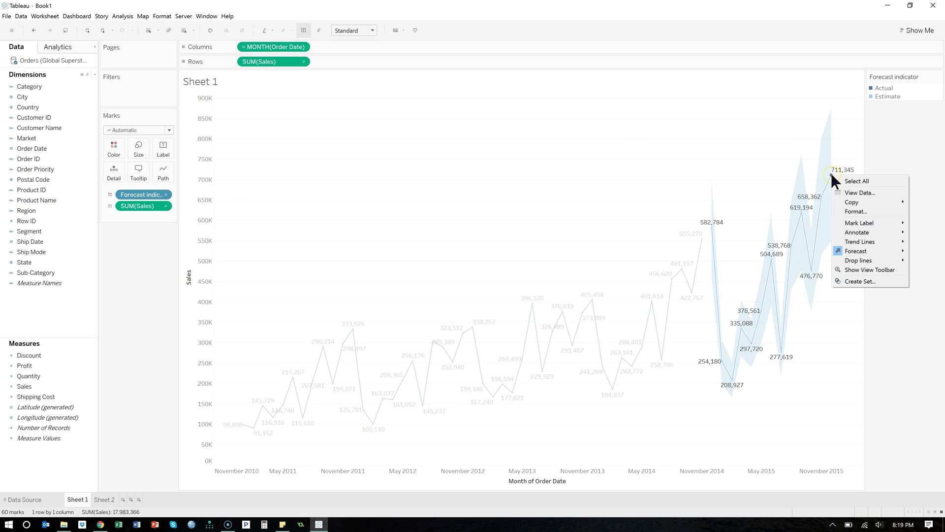
mouse_move(871, 250)
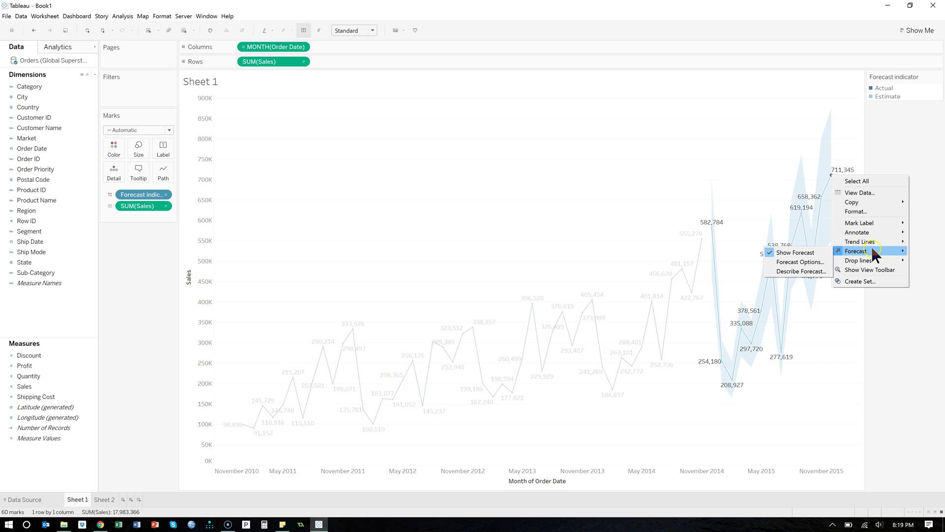
click(819, 262)
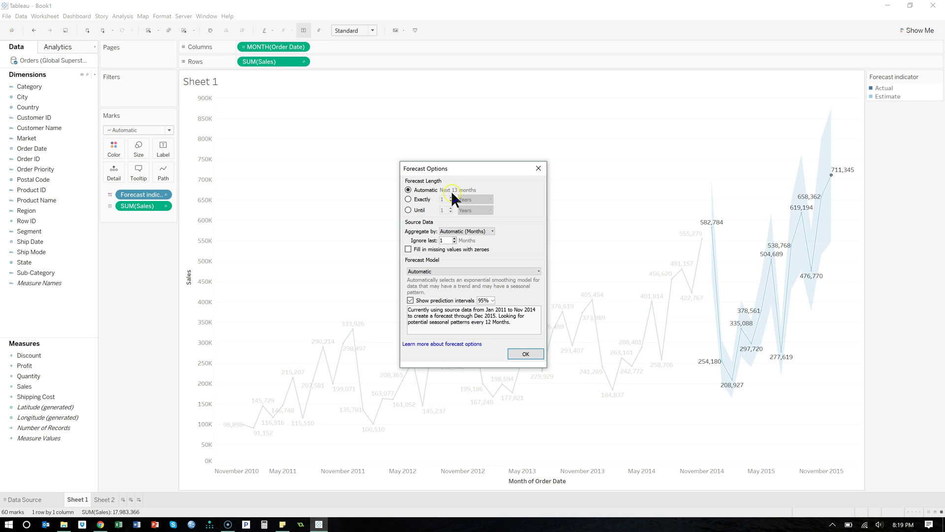
click(422, 200)
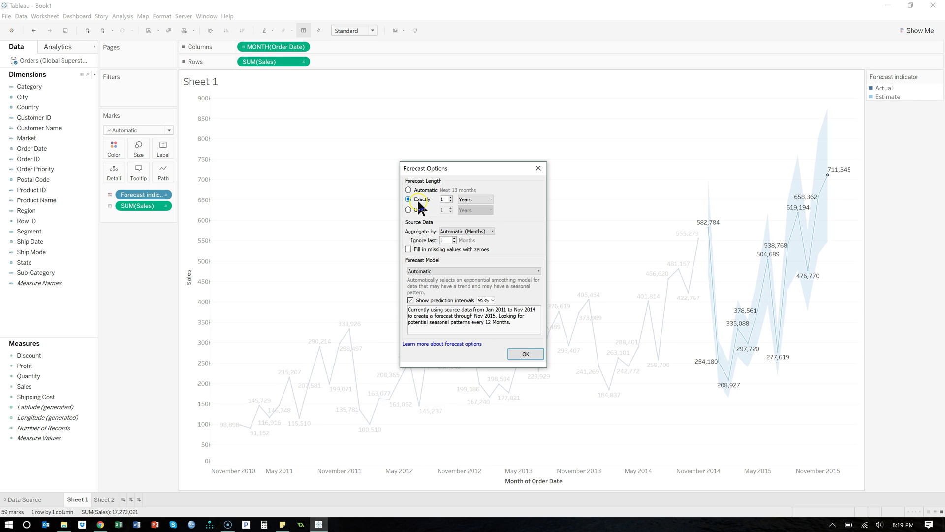
click(450, 197)
click(450, 197)
click(451, 197)
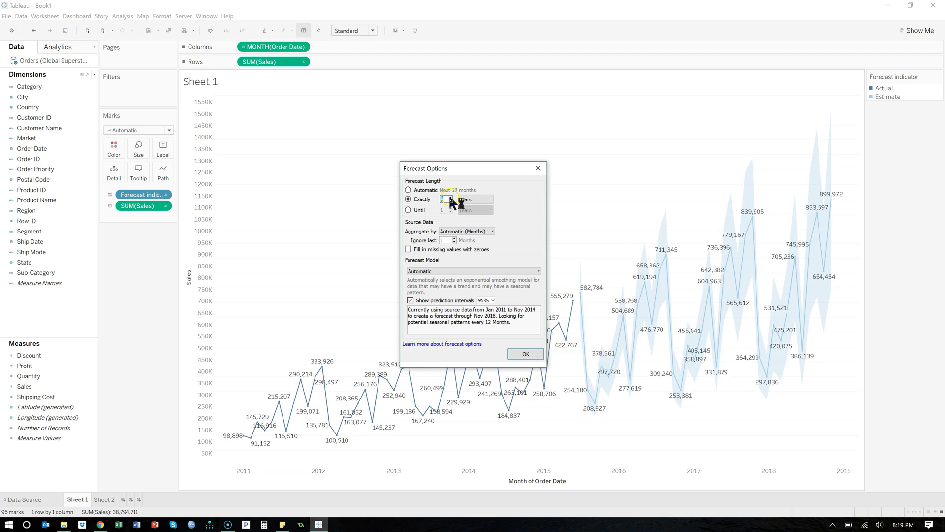
click(450, 197)
click(450, 197)
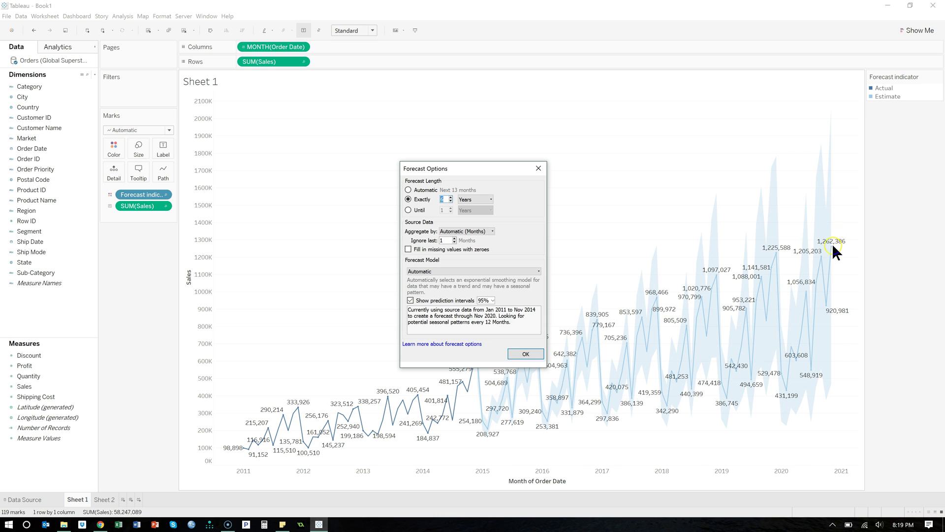
click(519, 353)
mouse_move(831, 253)
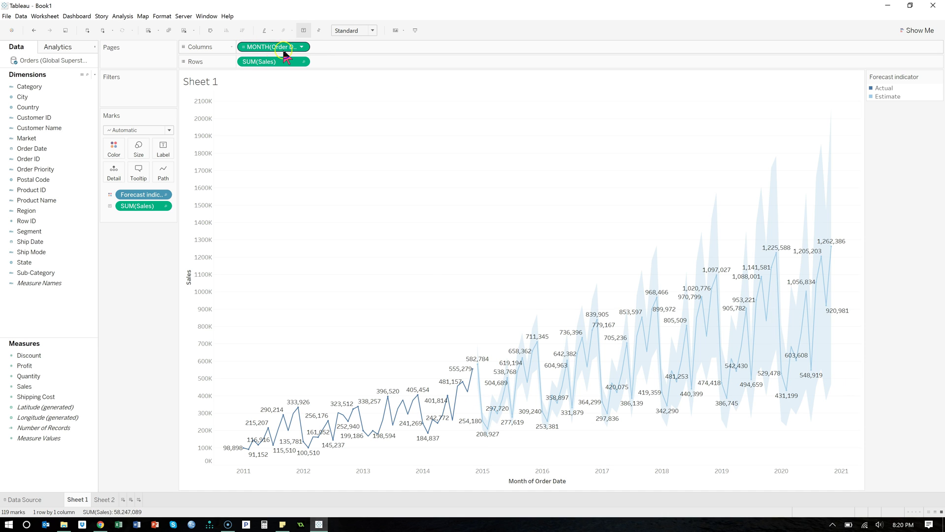
- Change Order Date to Year, drill down to Quarter, and check the 2014 Q4 estimate
click(302, 48)
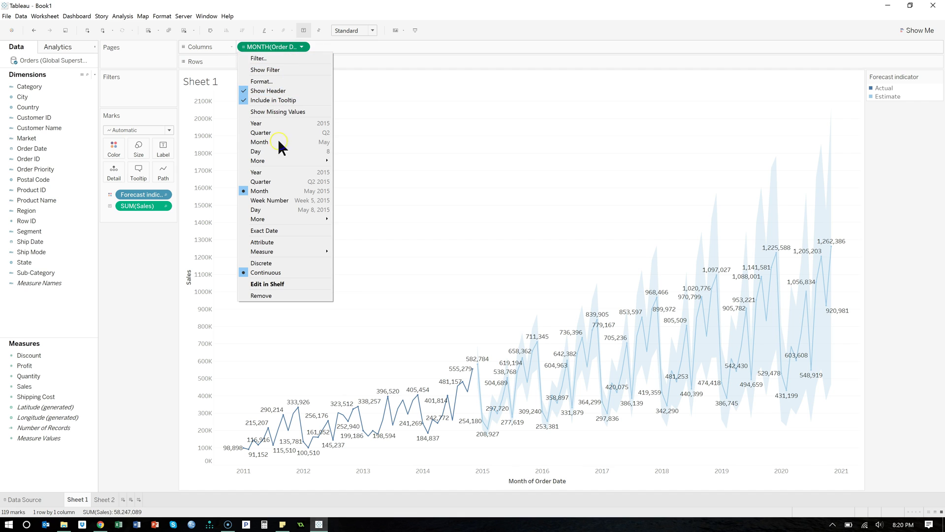
click(278, 172)
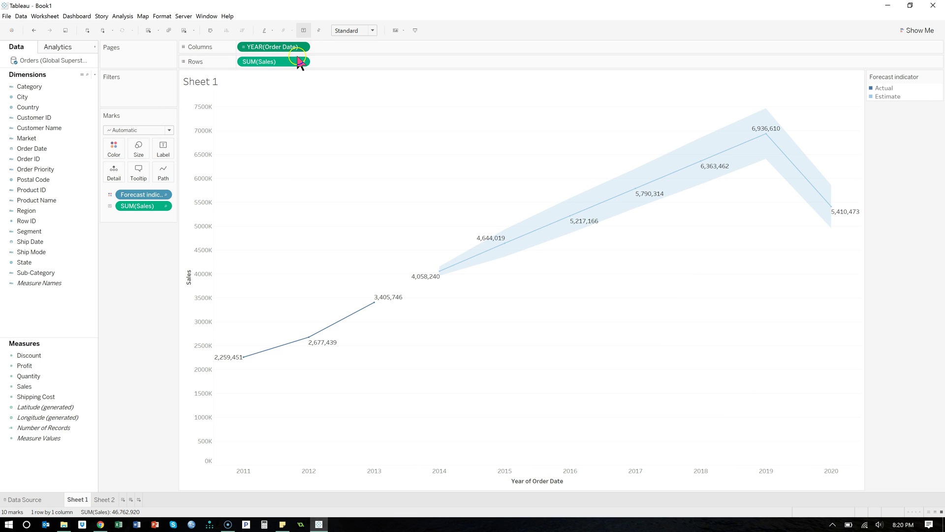
click(245, 48)
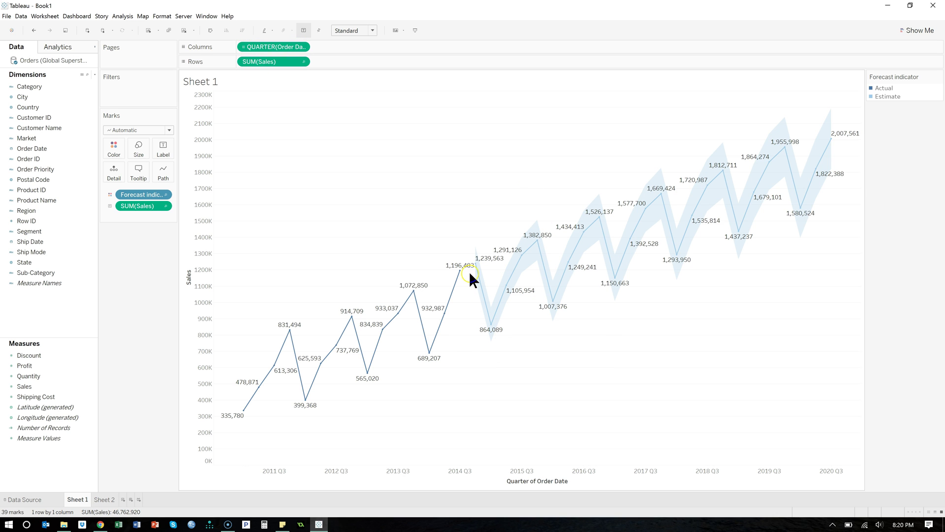
mouse_move(460, 274)
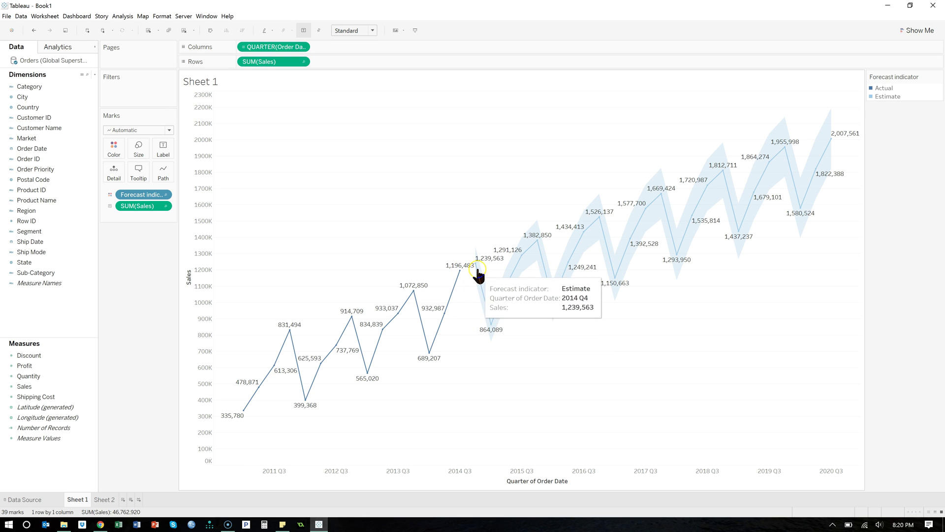
click(476, 258)
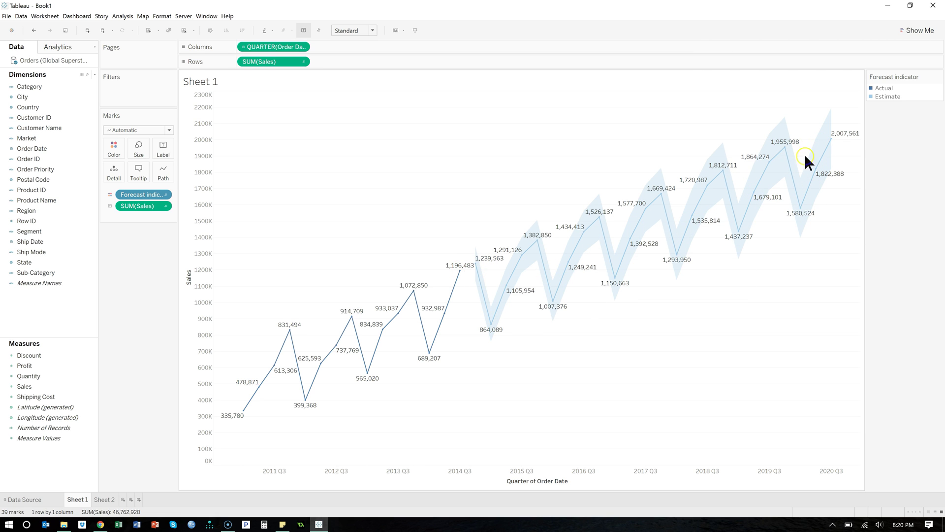
mouse_move(837, 134)
- In Forecast Options, try 90% and 99% prediction intervals, then return to 95%
right_click(832, 140)
mouse_move(867, 217)
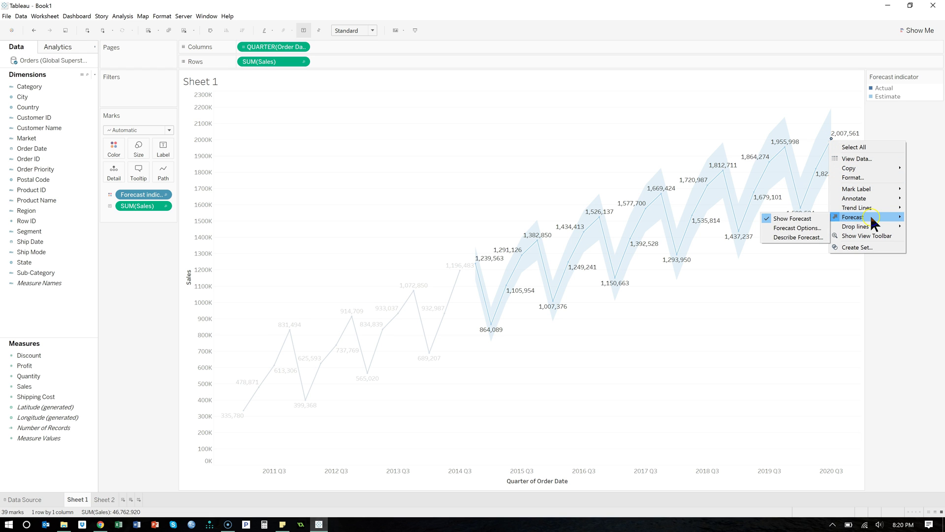
click(815, 227)
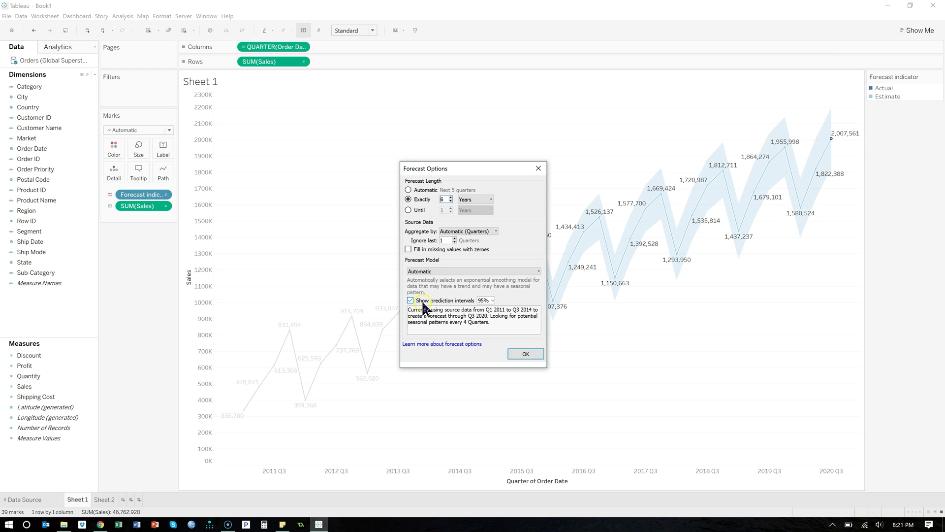
click(492, 301)
click(488, 307)
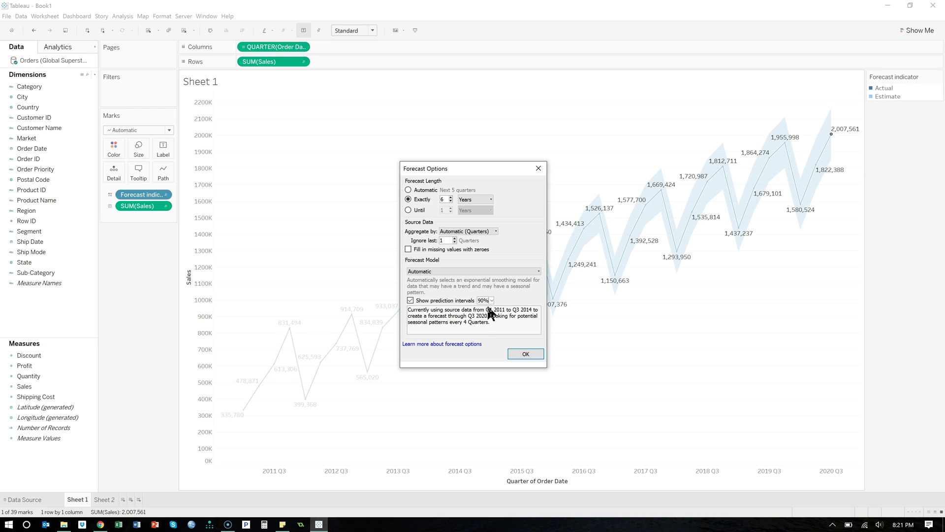
click(490, 301)
click(488, 319)
click(490, 301)
click(484, 313)
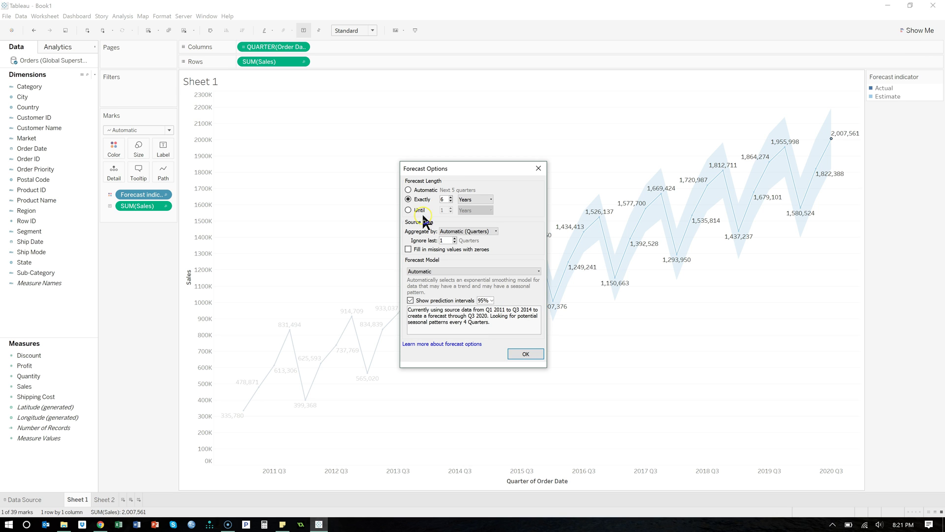
- Set the forecast to exactly 2 years, apply it, and switch dates back to months
click(449, 201)
click(449, 200)
click(449, 201)
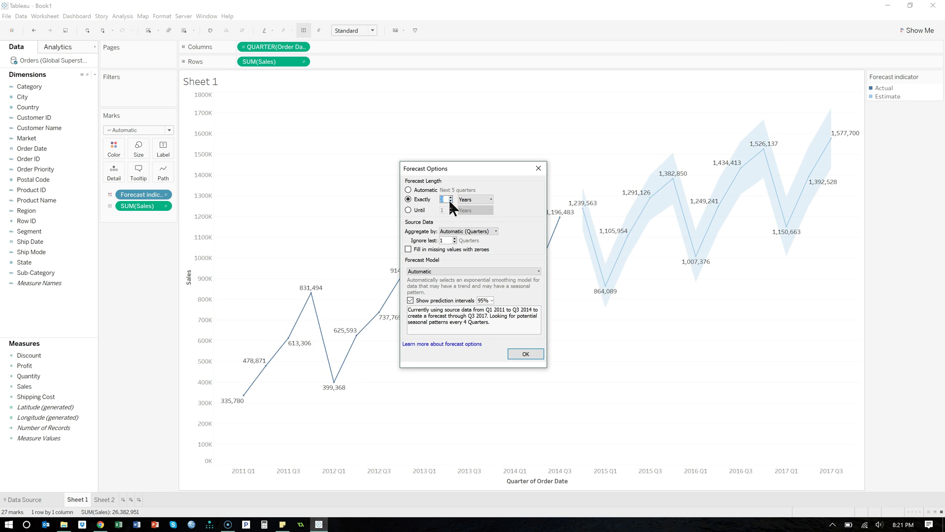
click(449, 201)
click(449, 201)
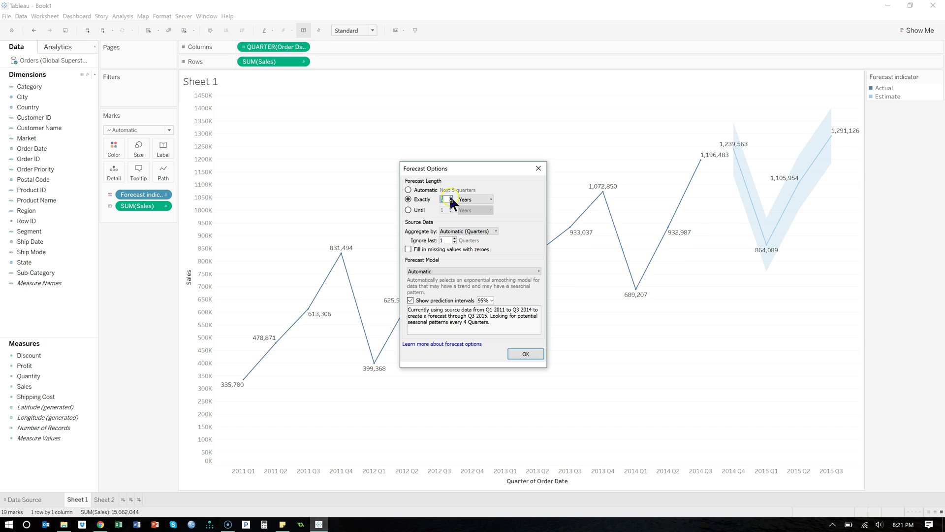
click(450, 196)
click(515, 350)
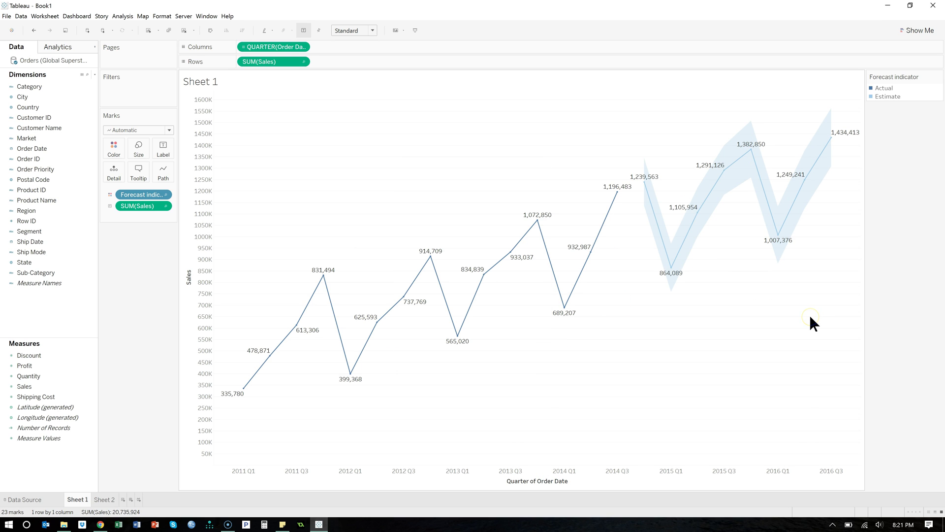
click(242, 47)
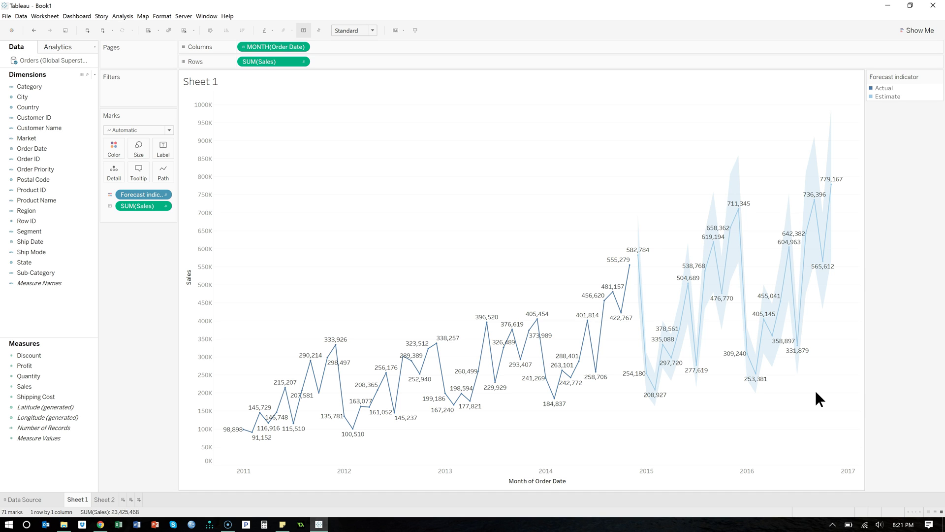
- Read the final monthly estimates: 565,612 for October 2016 and 779,167 for November 2016
mouse_move(811, 202)
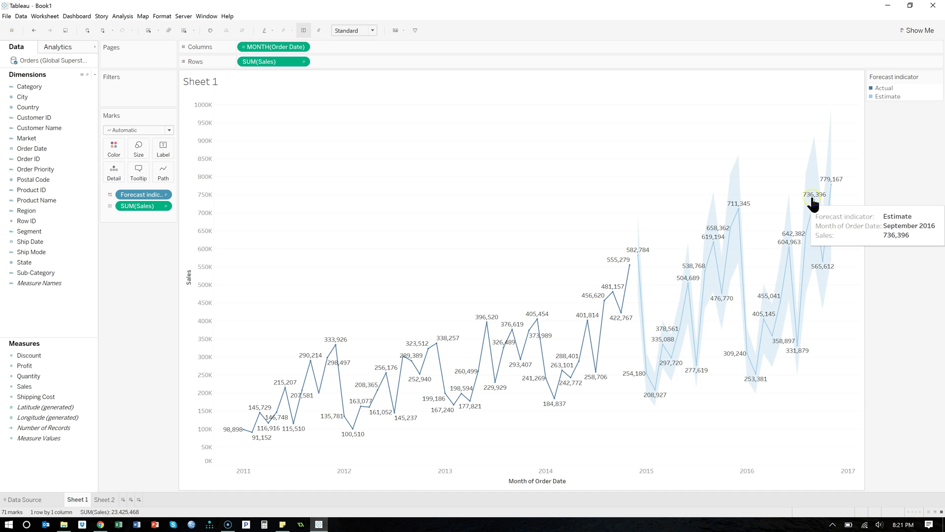
mouse_move(824, 265)
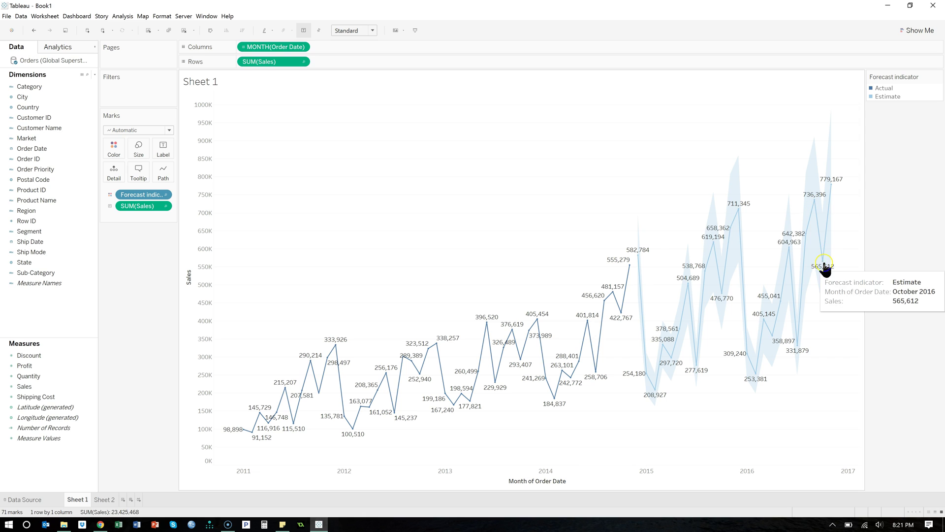
mouse_move(830, 185)
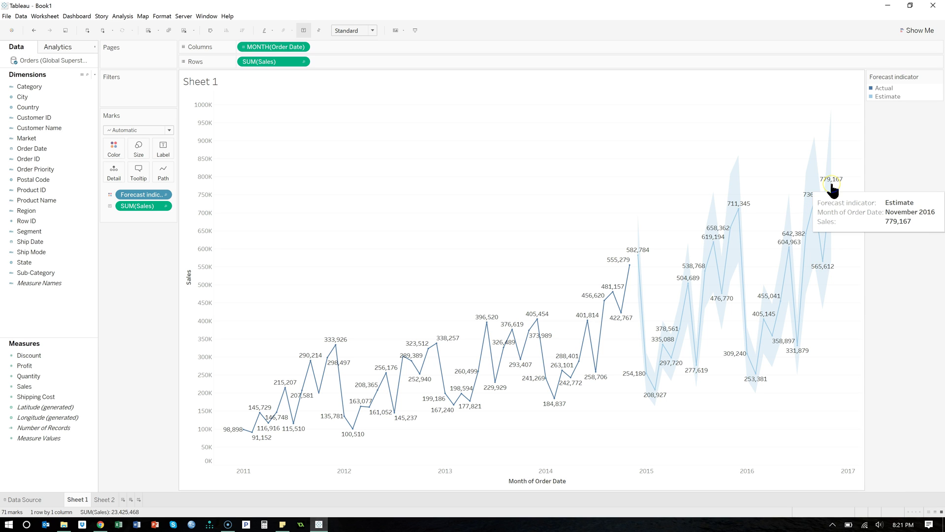